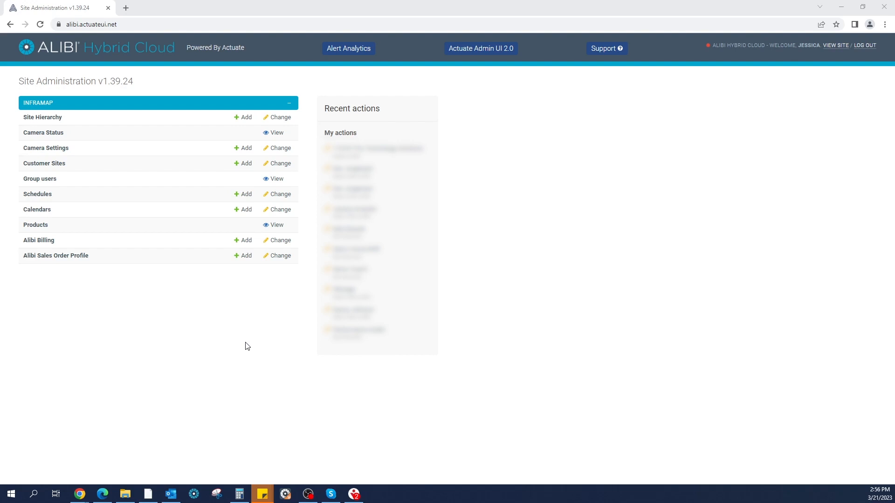
Start onboarding a new customer site with the Alibi P2P (Default) integration and enter the customer's email address.
left_click(247, 164)
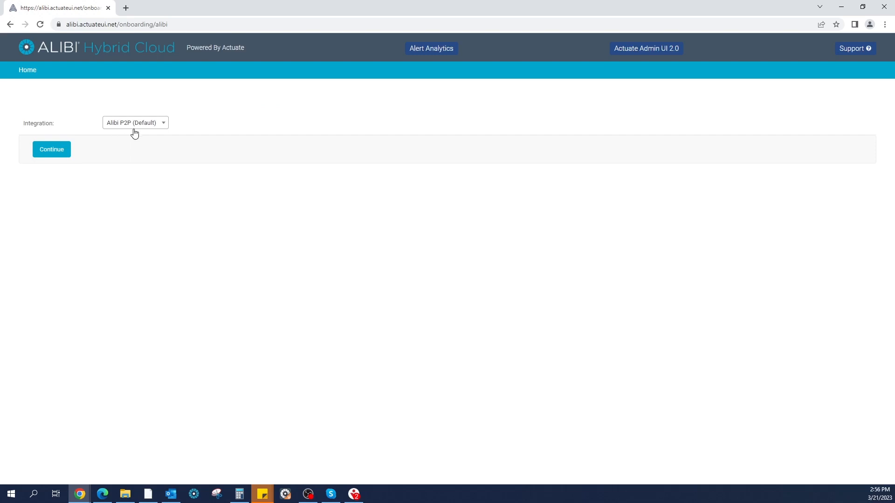
left_click(60, 155)
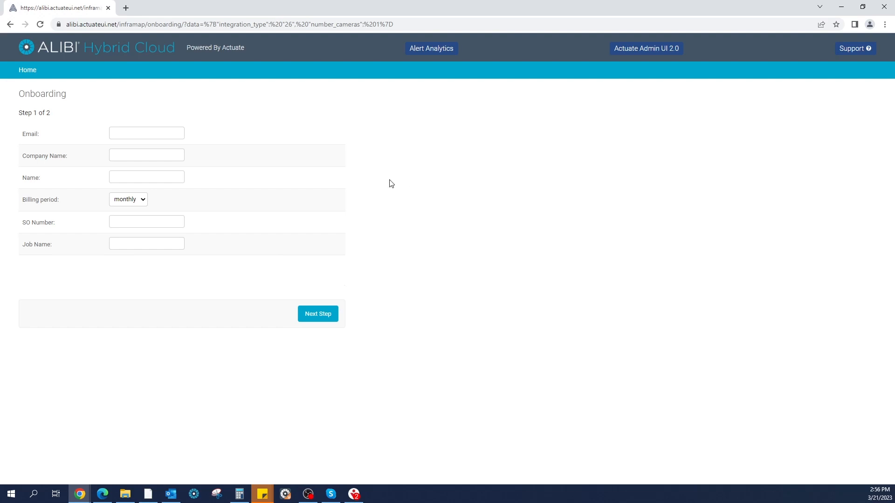
left_click(156, 133)
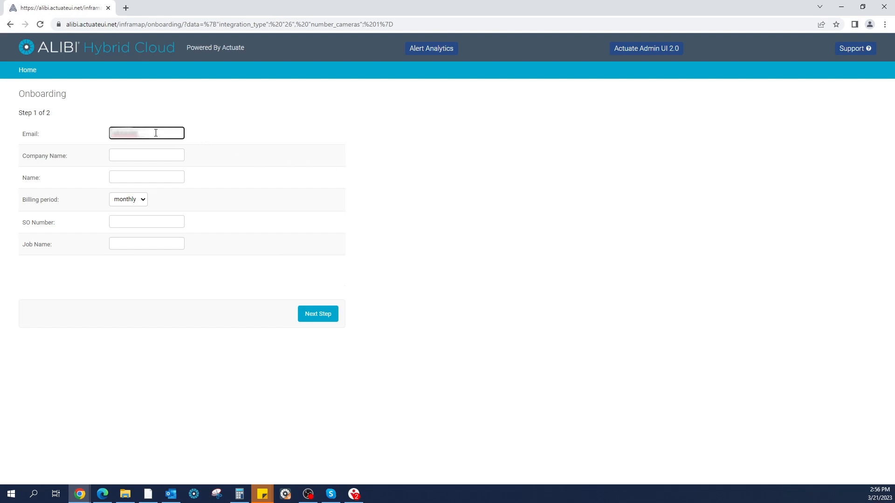
Enter Alibi Security as the company name, fill in the contact's full name, and keep the billing period monthly.
left_click(141, 153)
type("Al")
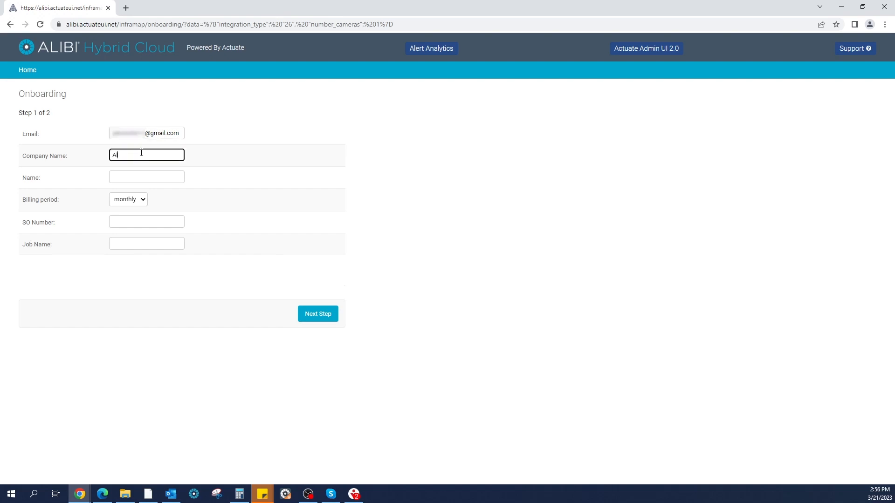
type("ibi Security")
left_click(138, 176)
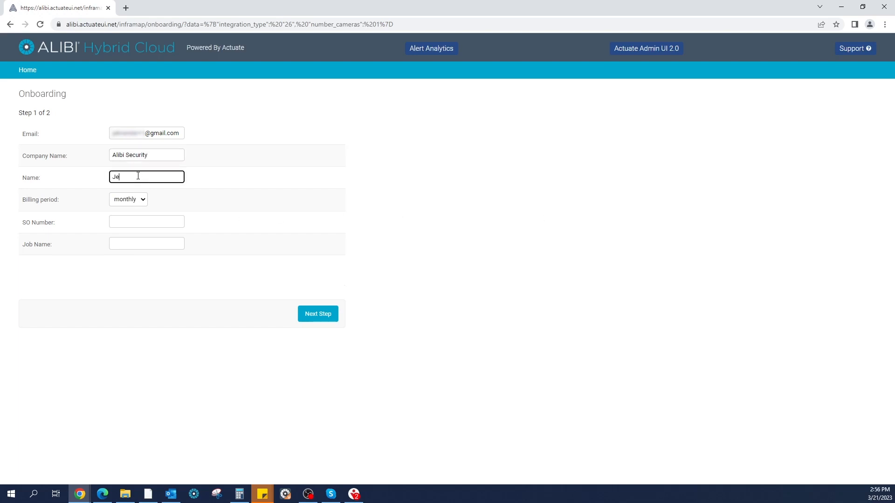
left_click(141, 201)
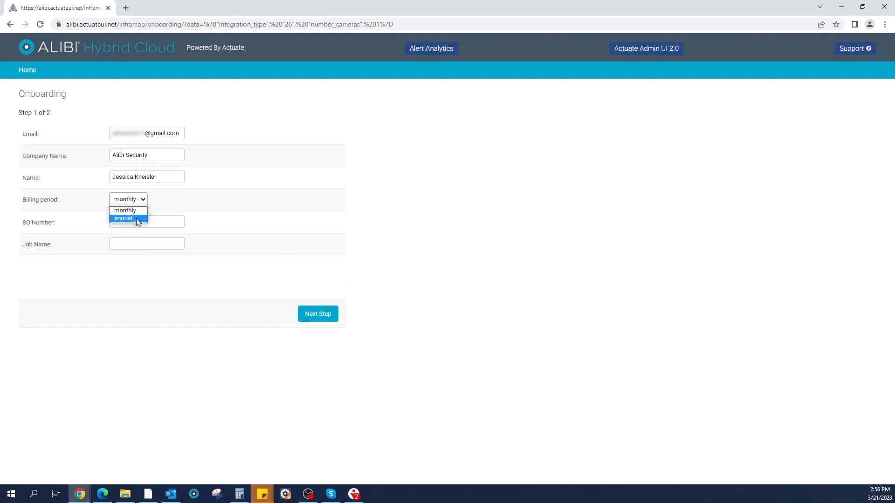
left_click(513, 238)
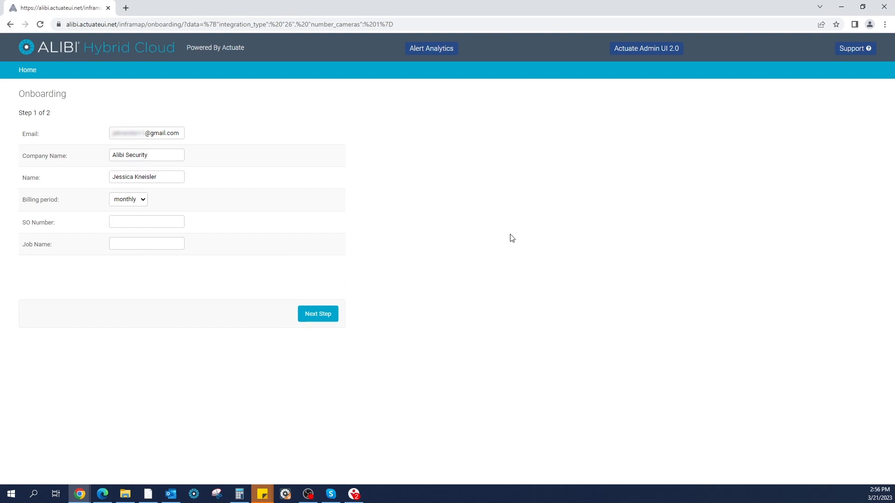
Enter the sales order number and the job name Demo Camera, and continue to the Add Site form.
left_click(152, 221)
type("SO1234567")
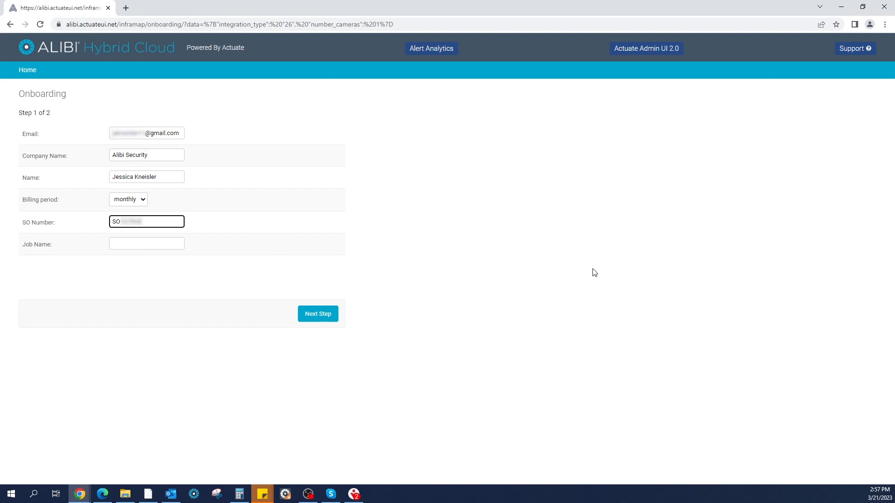
left_click(151, 244)
type("J")
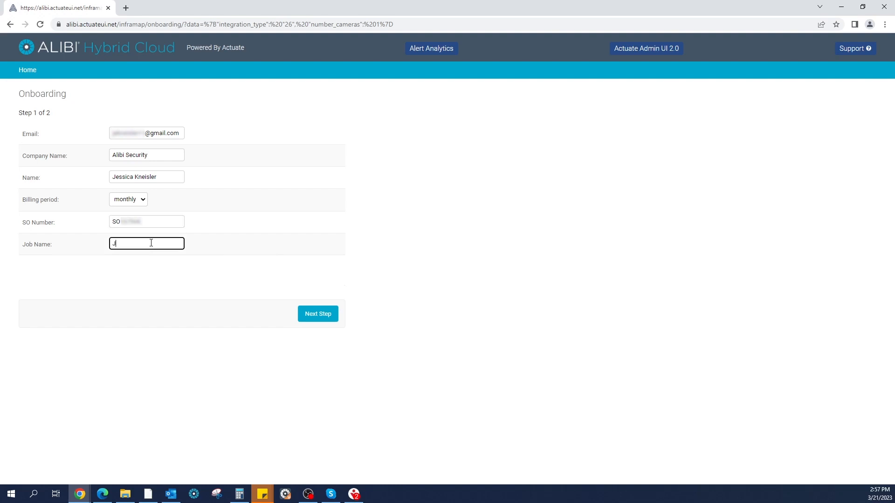
key("BackSpace")
type("Demo Camera")
left_click(328, 317)
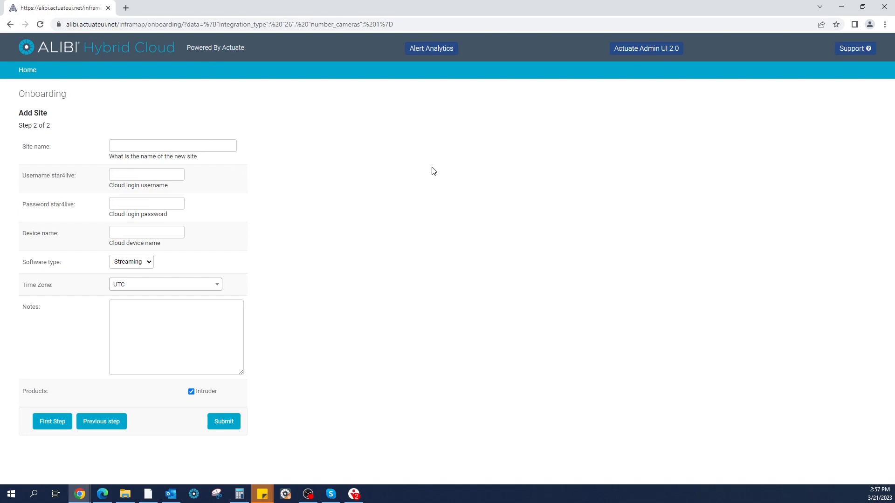
Name the new site as the customer's home and enter the star4live cloud login username.
left_click(216, 145)
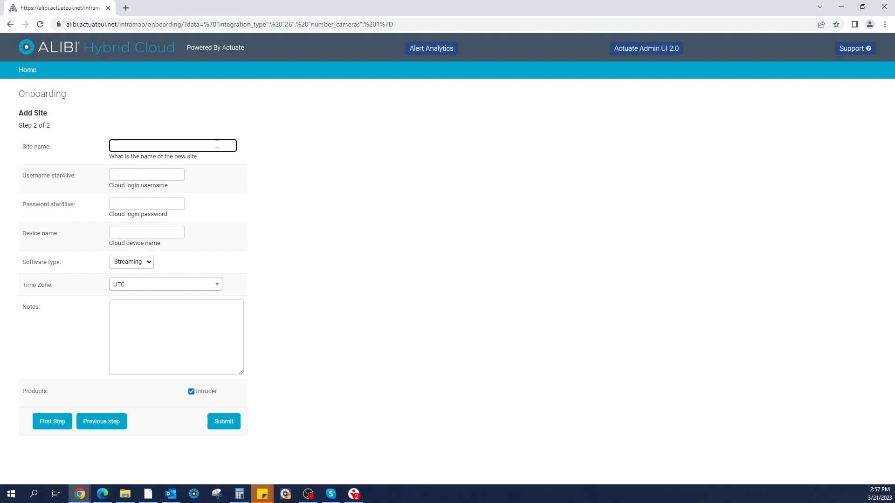
type("Jessica's Home")
left_click(139, 174)
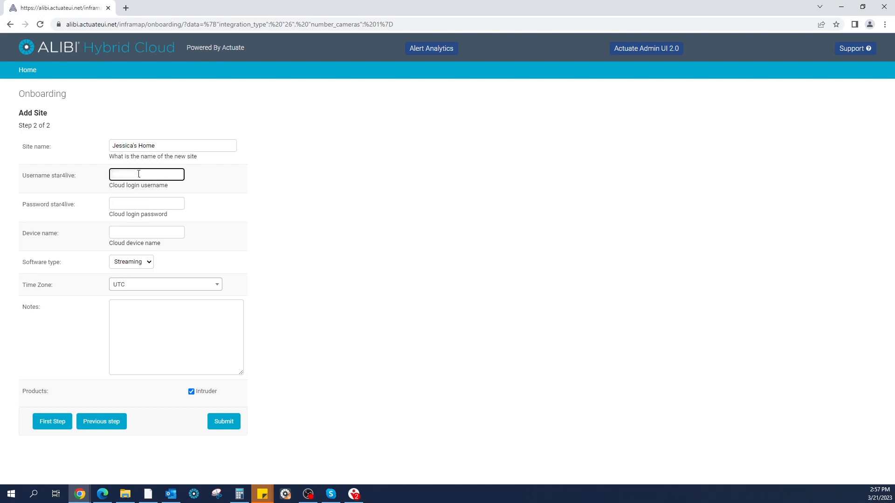
Enter the star4live cloud login password and set the device name to Home NVR.
left_click(144, 204)
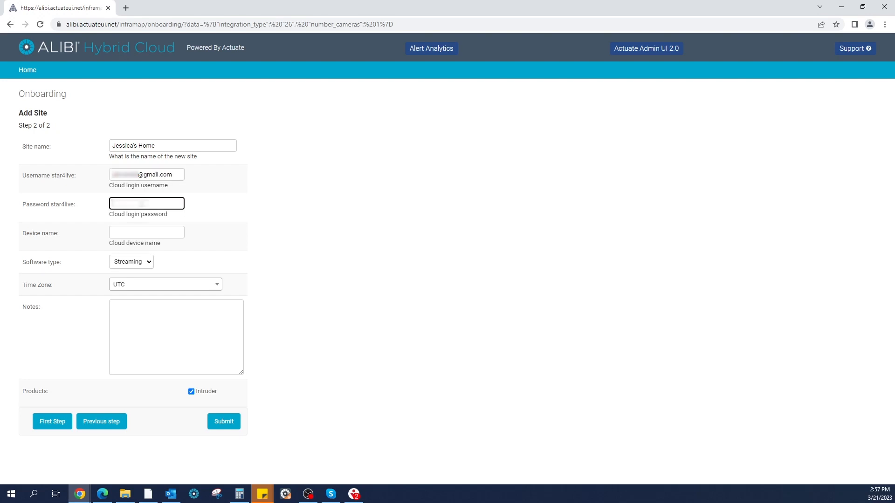
type("*********")
left_click(139, 235)
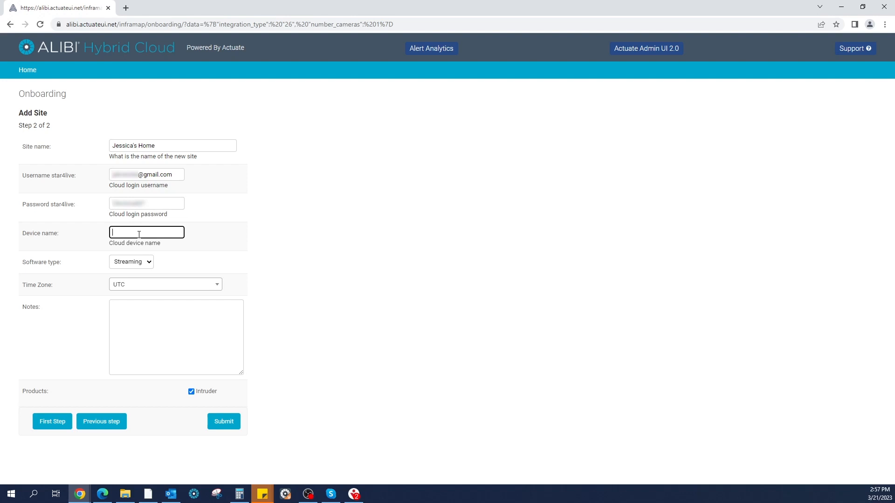
type("Home NVR")
Set the site's time zone to US/Central and submit the new site.
left_click(170, 288)
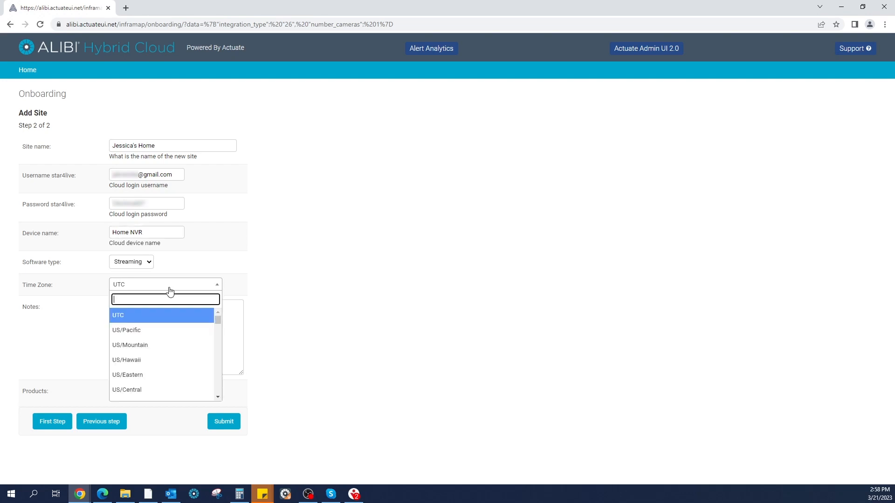
left_click(136, 390)
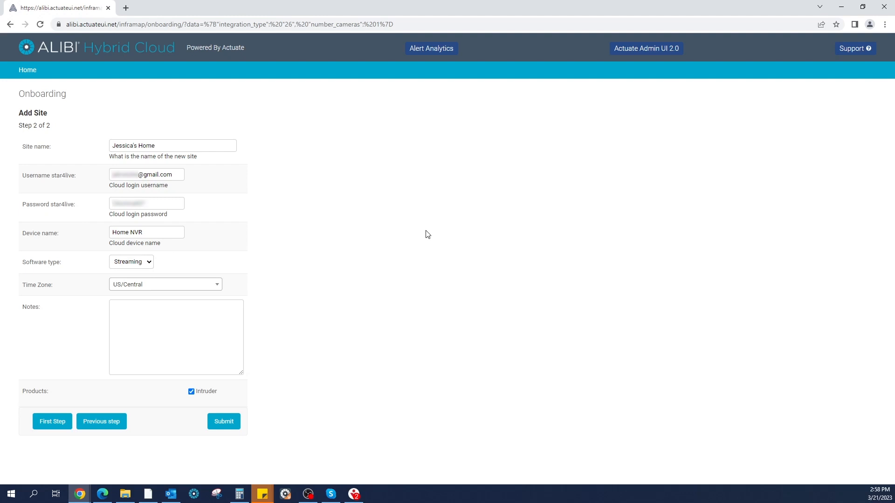
left_click(216, 426)
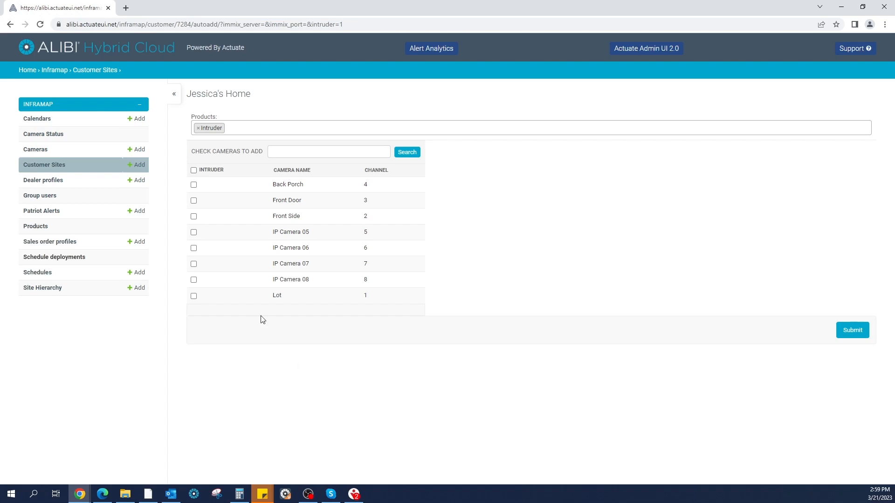
Add the Lot, Back Porch, Front Door, Front Side and IP Camera 05 cameras for Intruder and deploy the site.
left_click(194, 296)
left_click(194, 185)
left_click(194, 200)
left_click(194, 217)
left_click(194, 233)
left_click(855, 333)
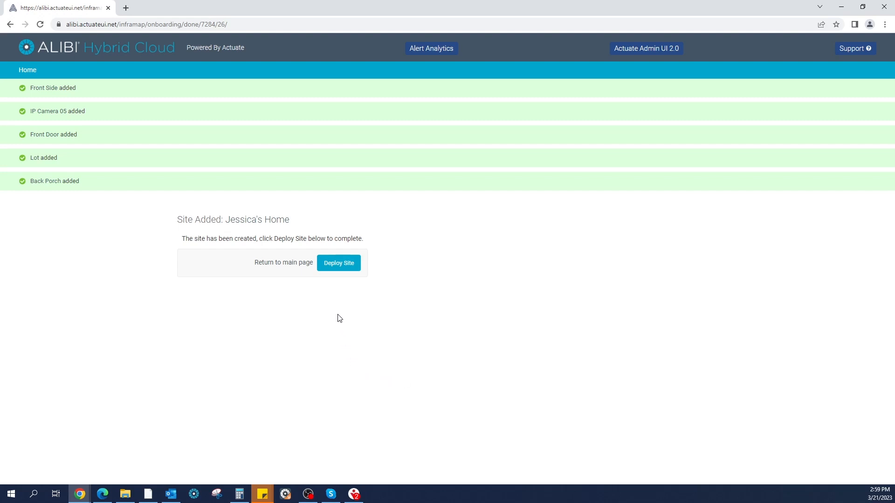
left_click(347, 264)
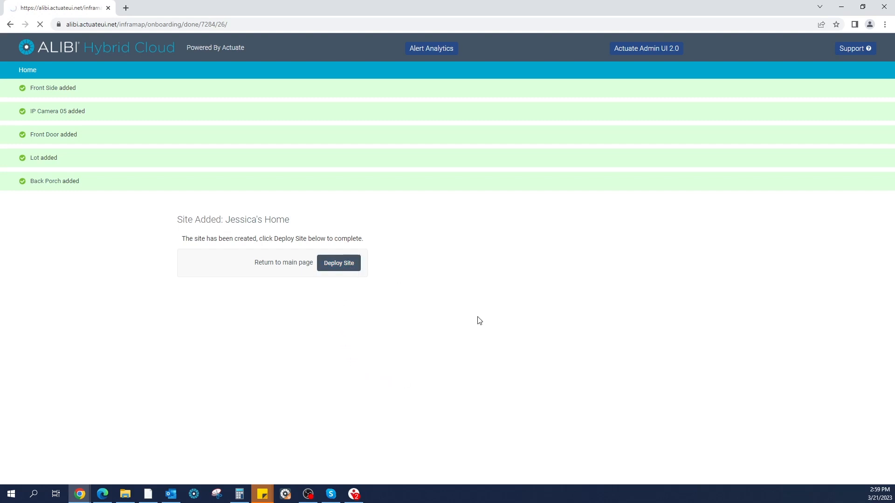